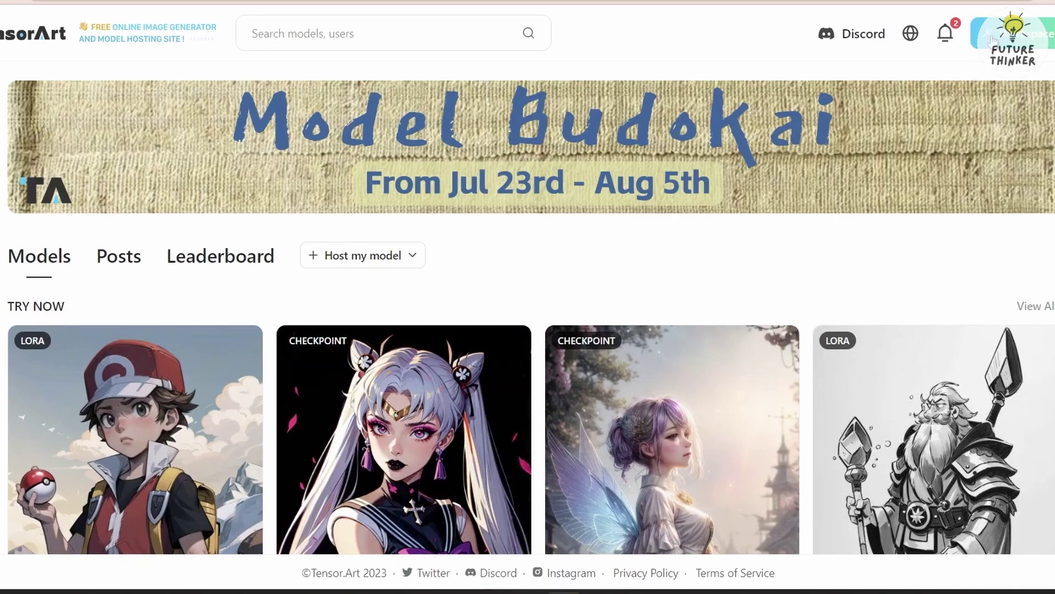
In the Workspace, search all models for 'majic' and select majicMIX realistic V6 as base model
click(998, 37)
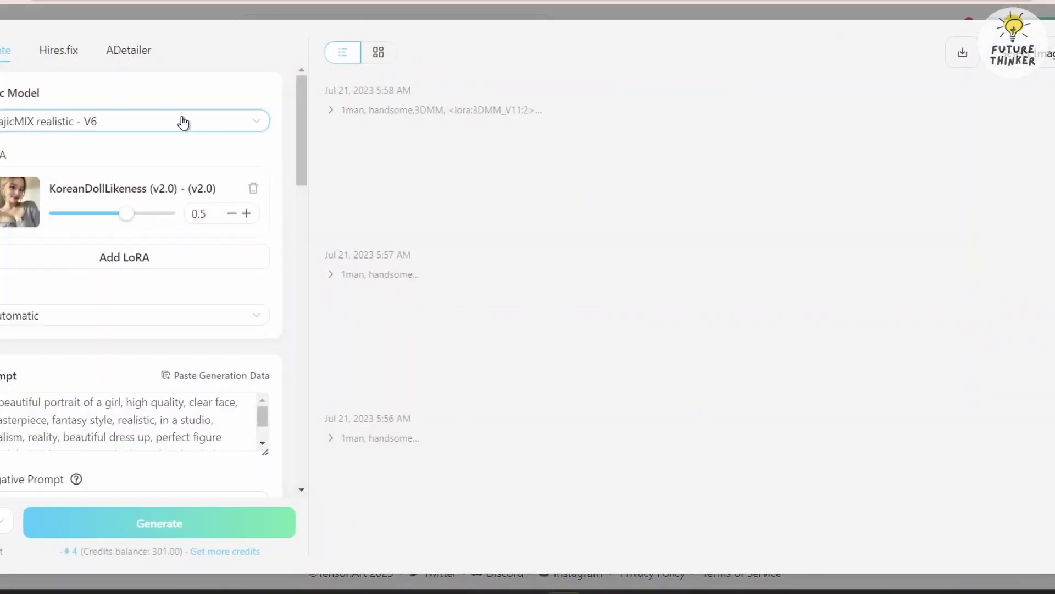
click(183, 119)
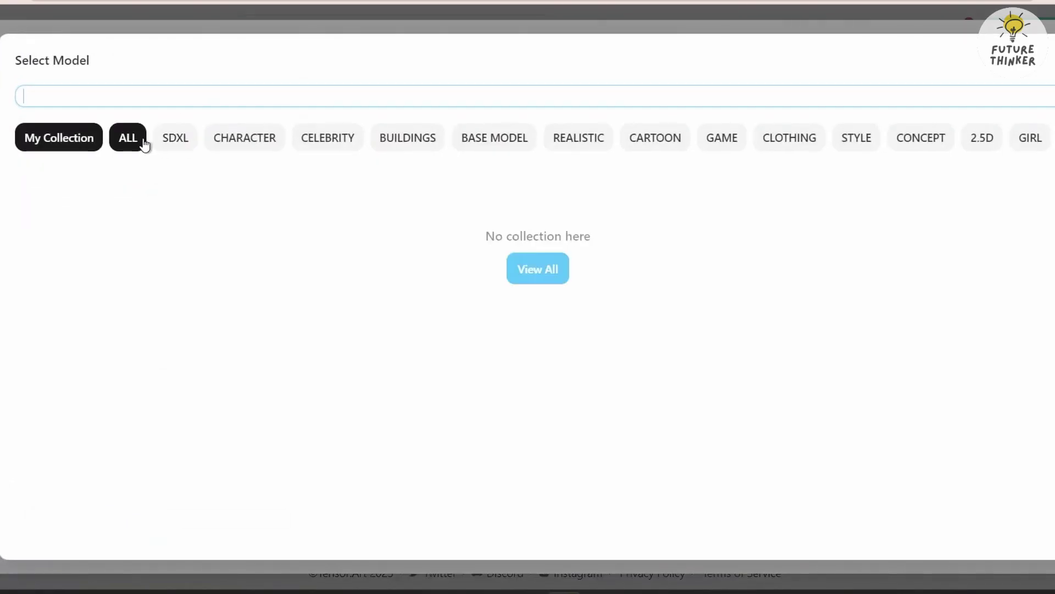
click(142, 142)
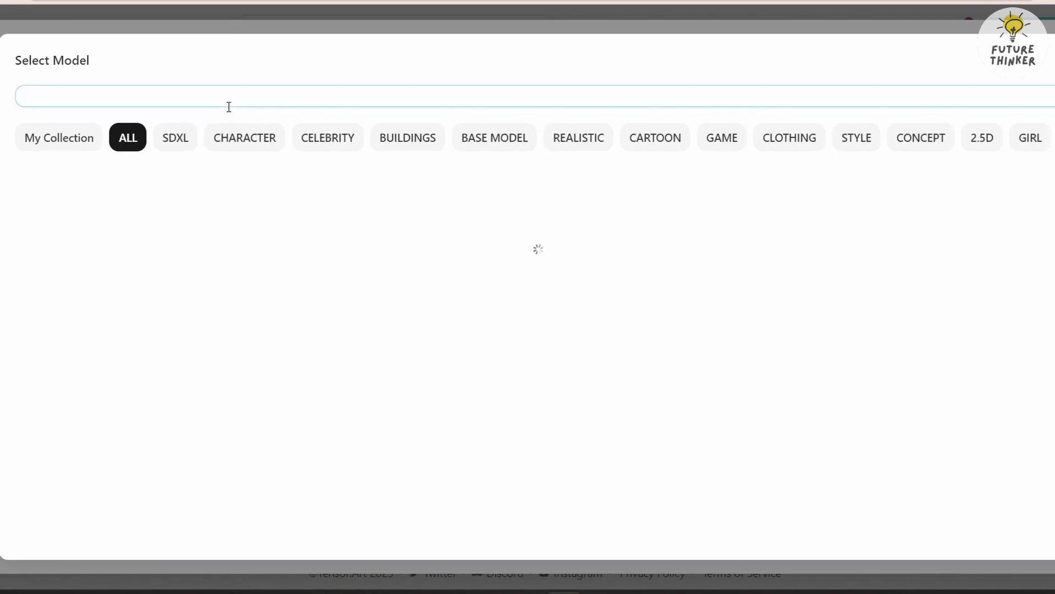
text(MAJI)
text(C)
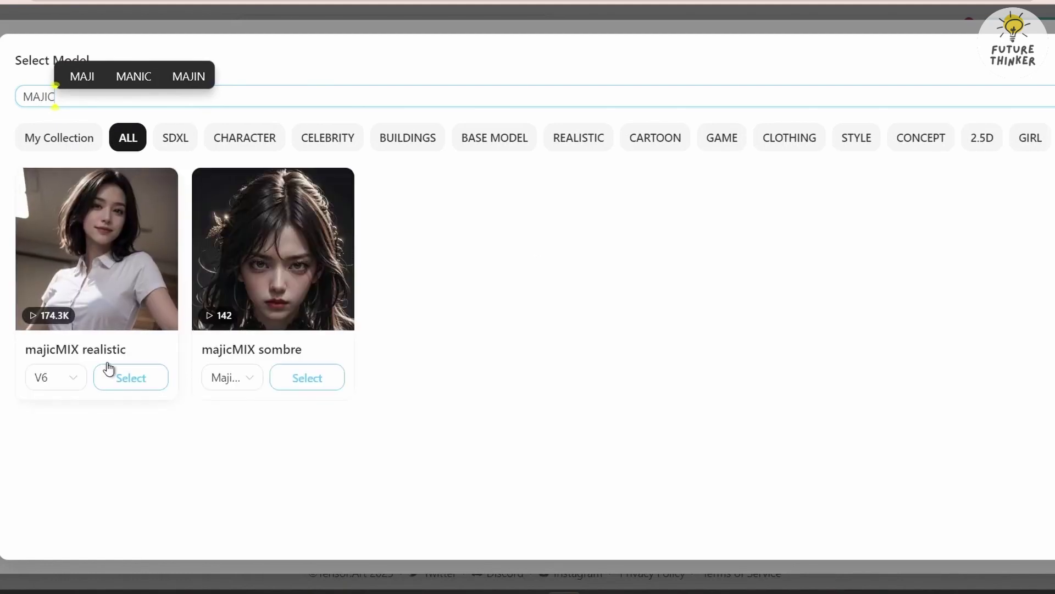
click(124, 378)
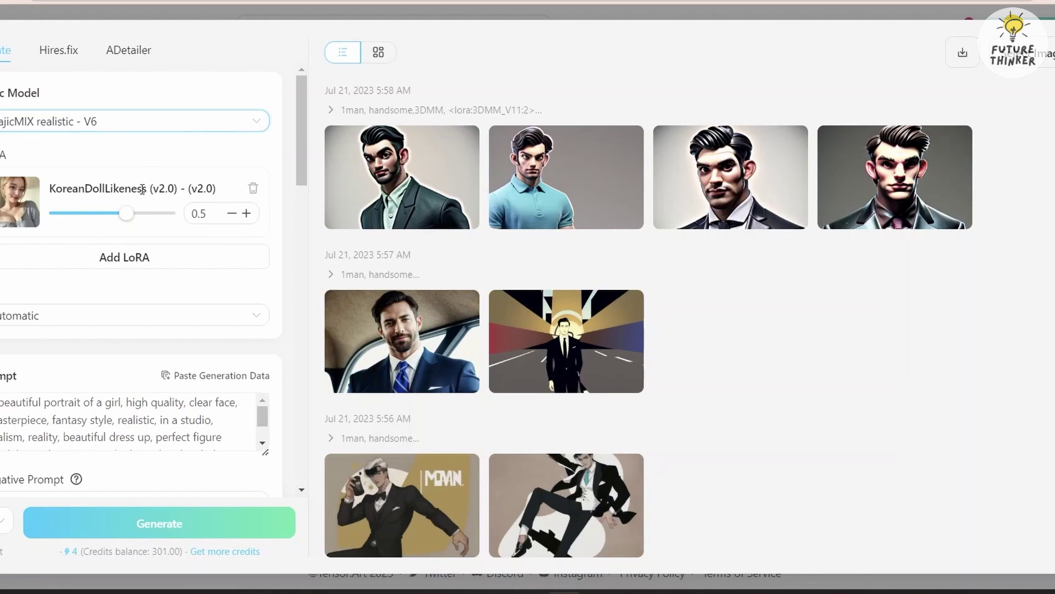
Search all LoRAs for 'kore' and add KoreanDollLikeness v2.0, keeping weight 0.5
drag(146, 189, 56, 189)
click(137, 259)
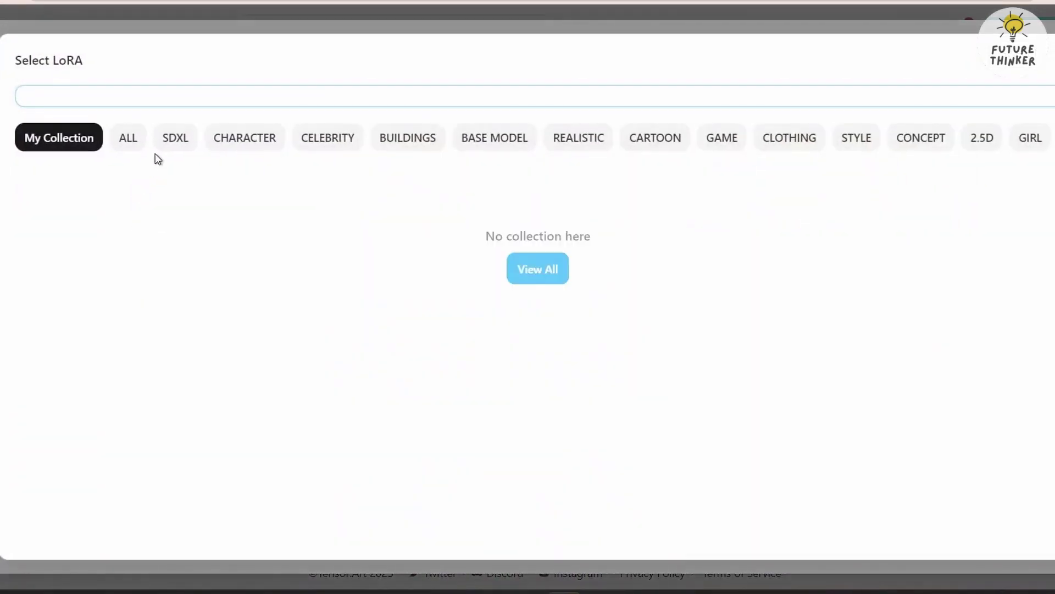
click(131, 139)
click(126, 100)
text(ko)
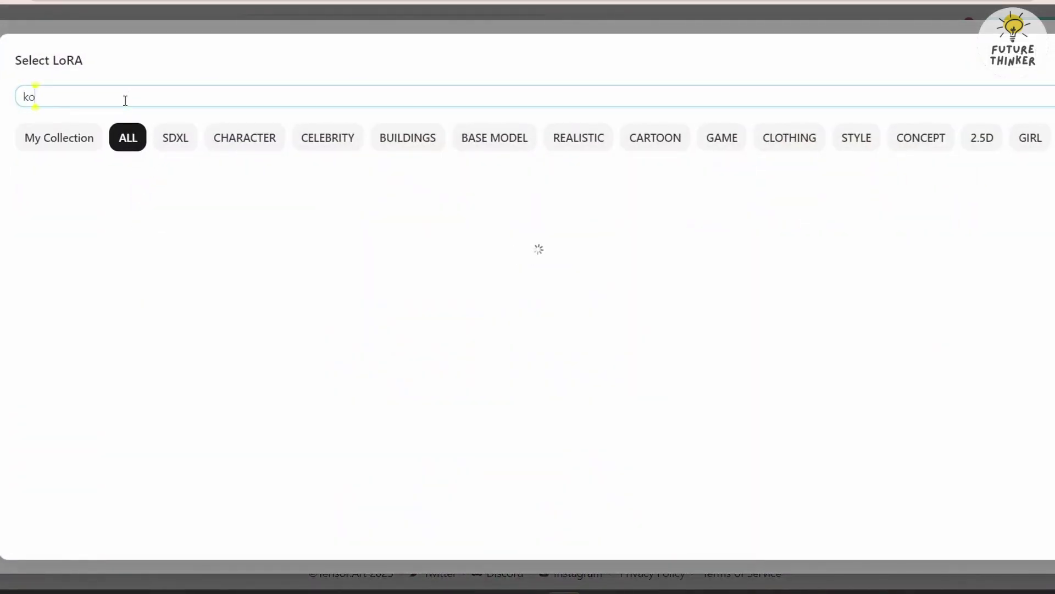
text(re)
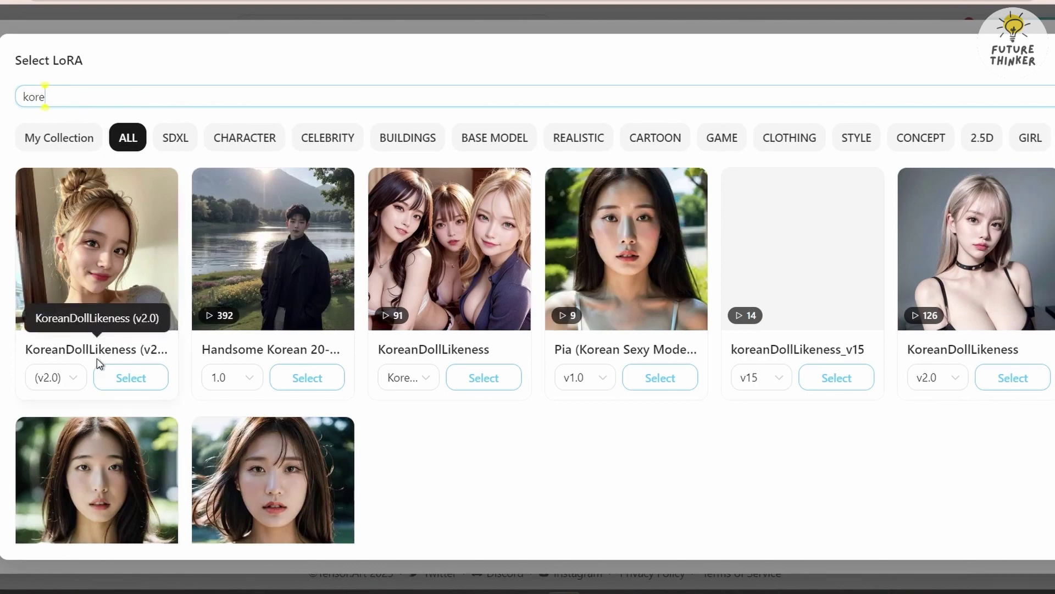
click(116, 383)
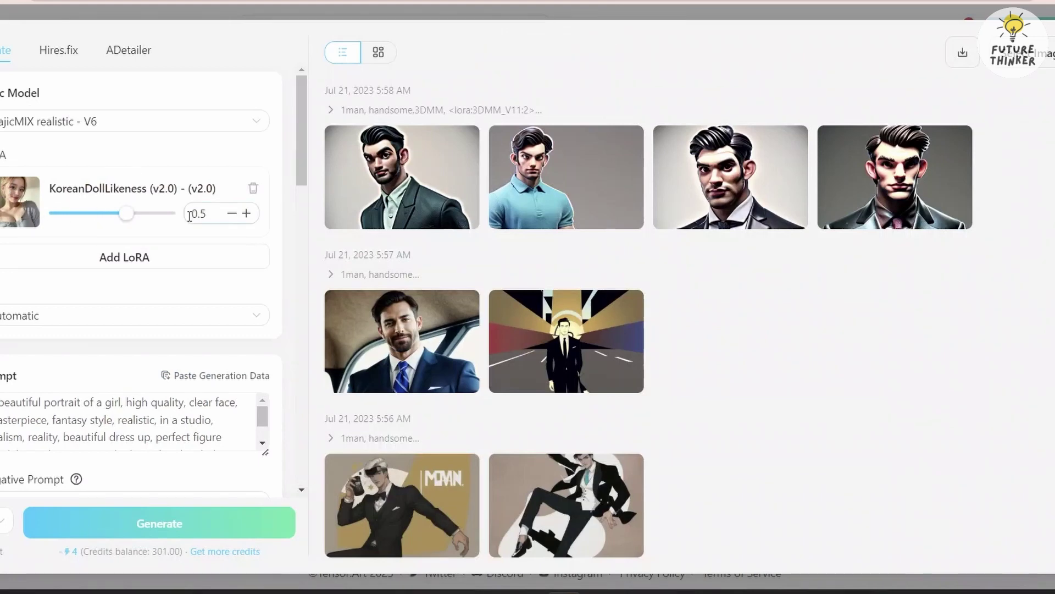
scroll(149, 401, down, 1)
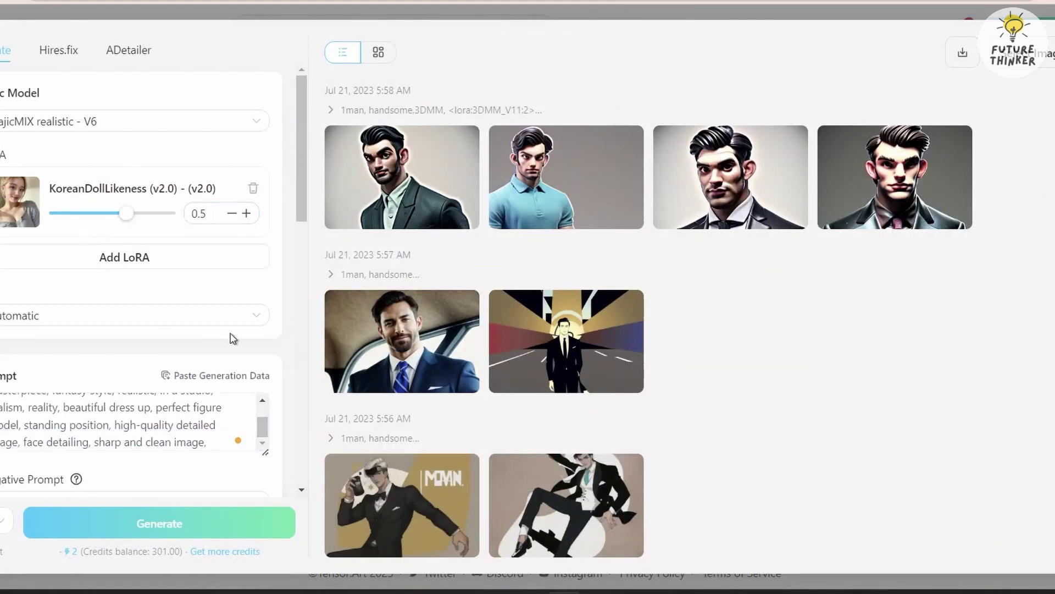
Review the positive prompt and the FastNegativeV2 negative prompt
scroll(229, 337, down, 4)
triple_click(207, 183)
click(219, 292)
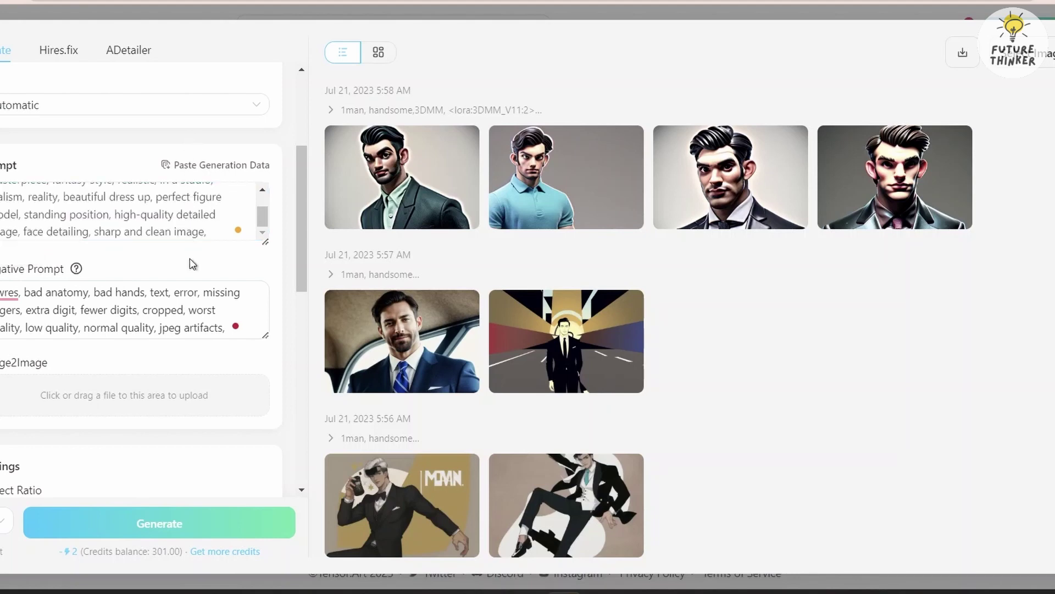
triple_click(219, 293)
click(218, 292)
Choose DPM++ 2M SDE Karras sampling with 16 steps and CFG scale 5
scroll(219, 293, down, 3)
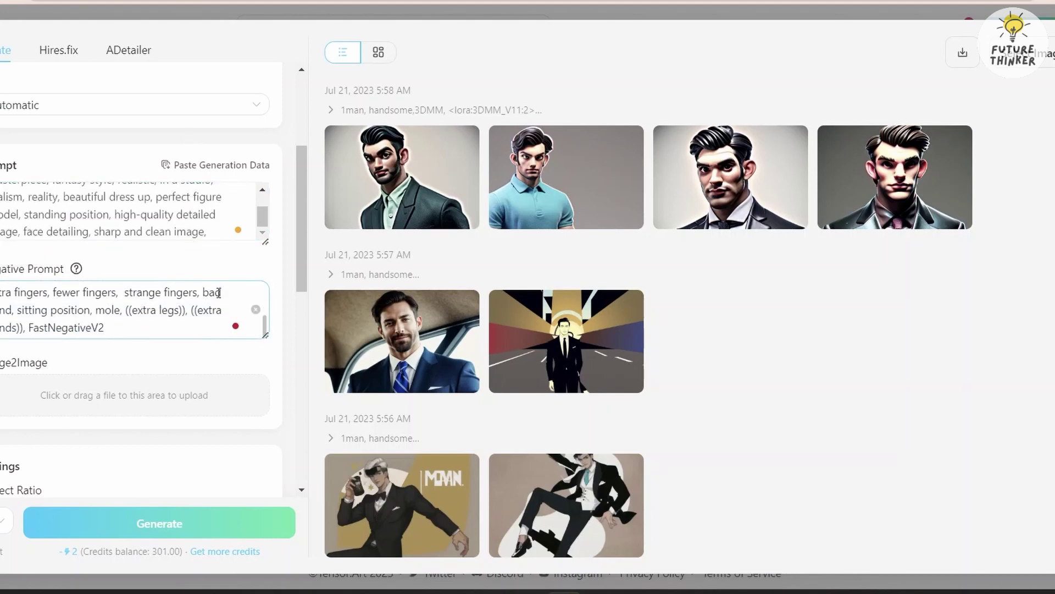
scroll(261, 351, down, 4)
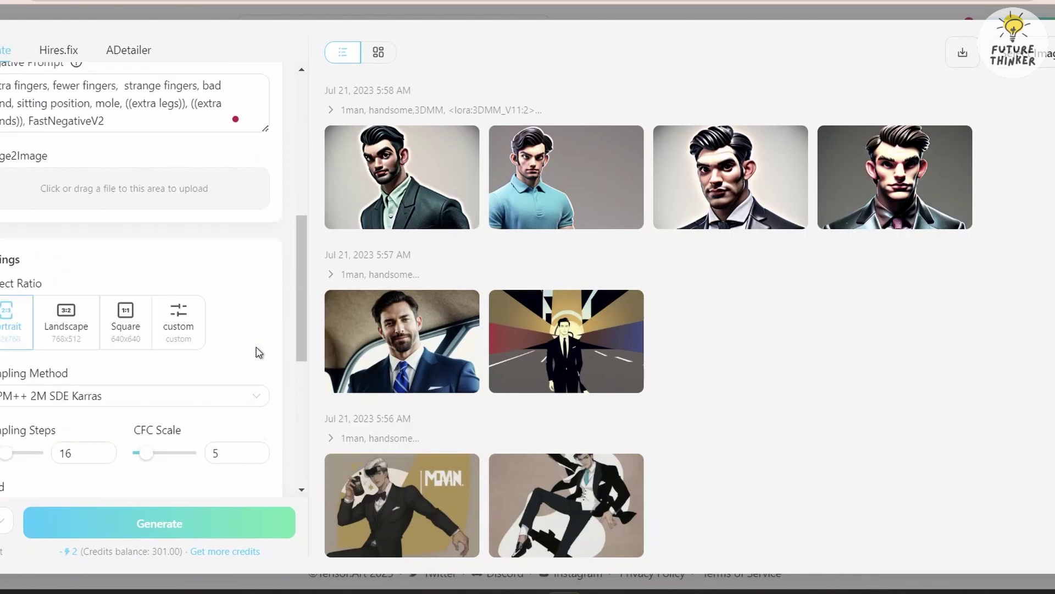
click(243, 392)
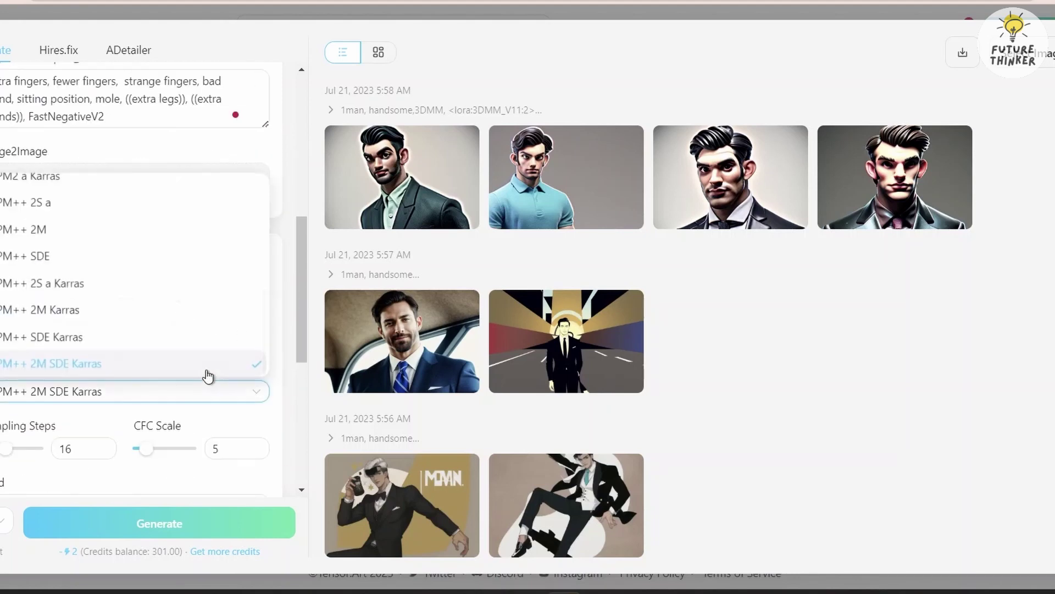
click(89, 362)
double_click(55, 452)
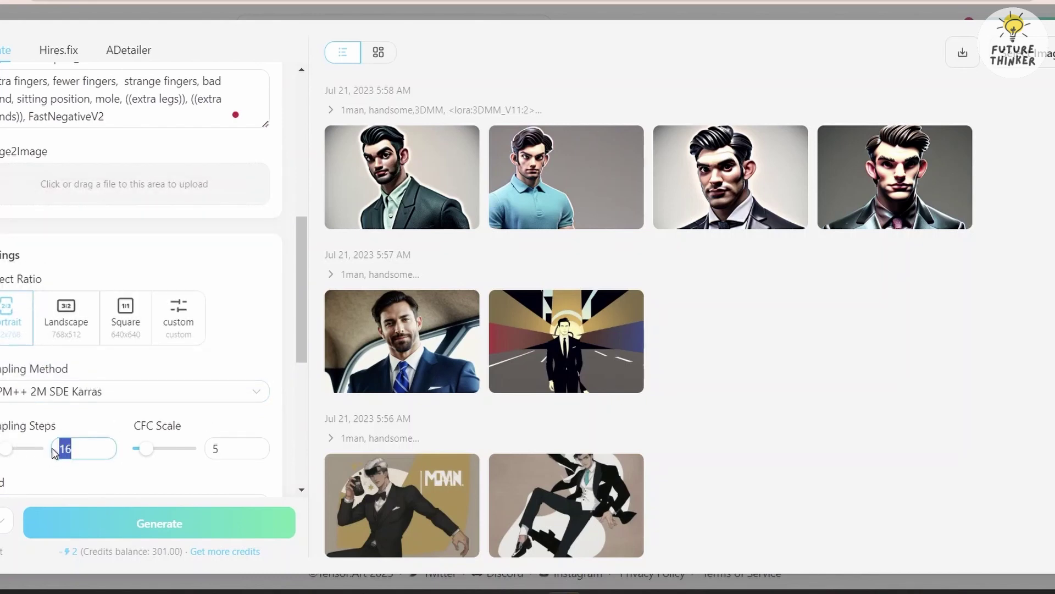
double_click(209, 450)
scroll(238, 427, down, 2)
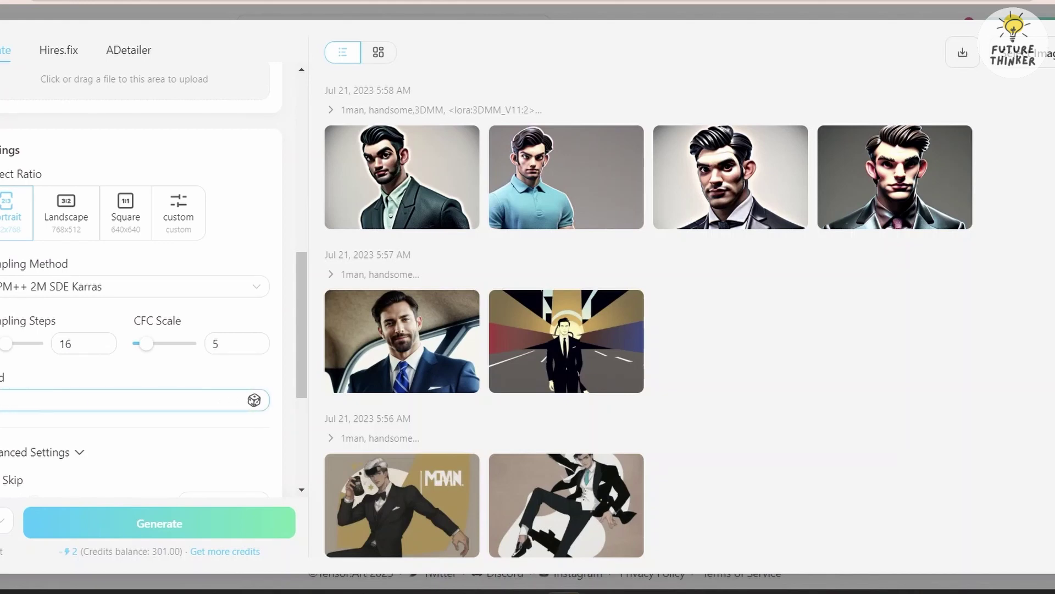
Switch the ControlNet toggle on and keep Openpose as its model
scroll(134, 427, down, 4)
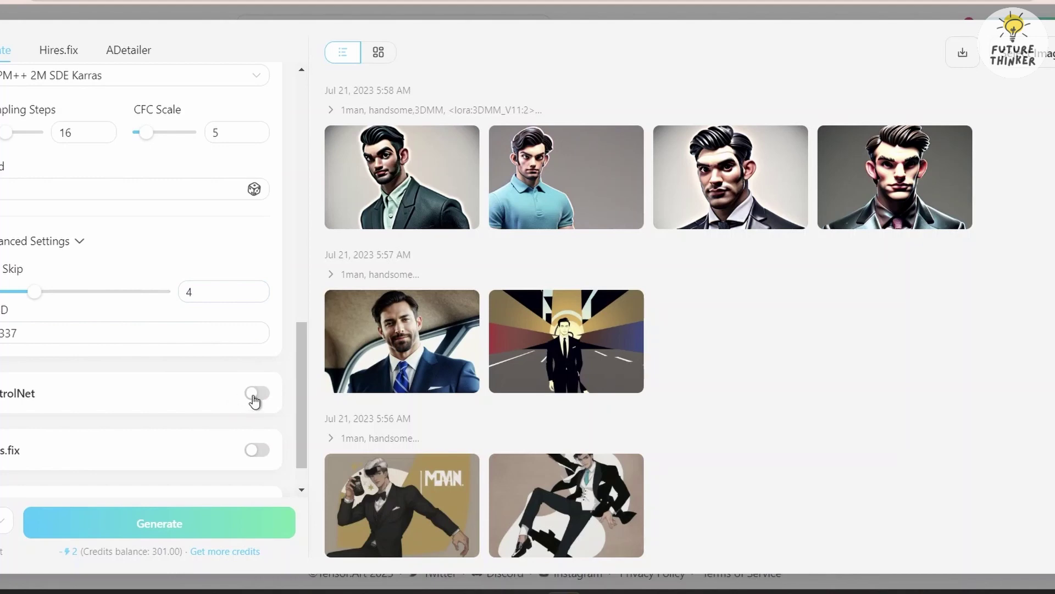
scroll(252, 390, down, 1)
click(257, 349)
scroll(99, 392, down, 1)
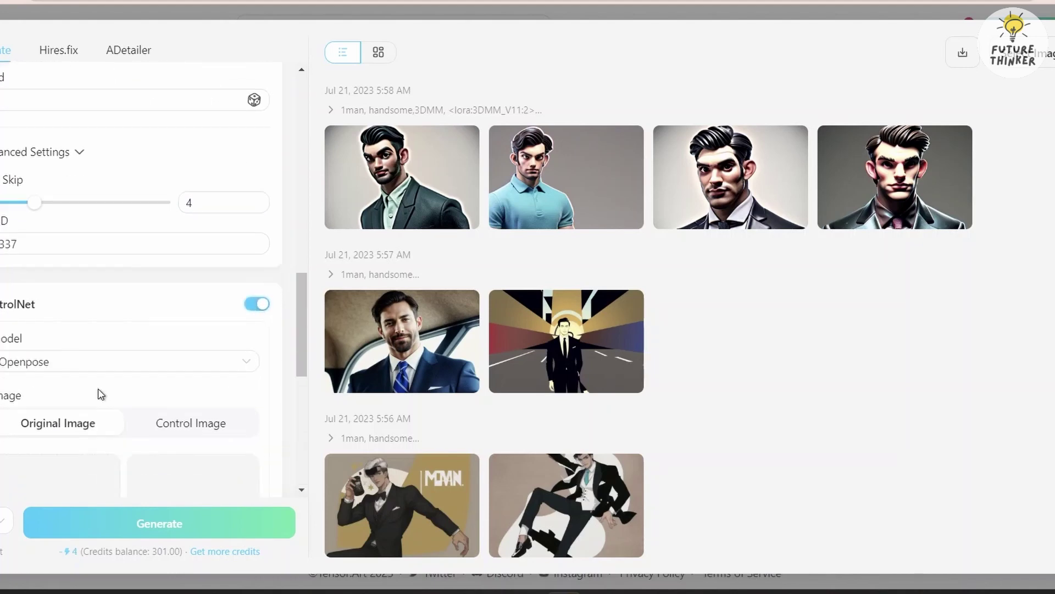
scroll(143, 346, down, 1)
click(186, 299)
click(14, 332)
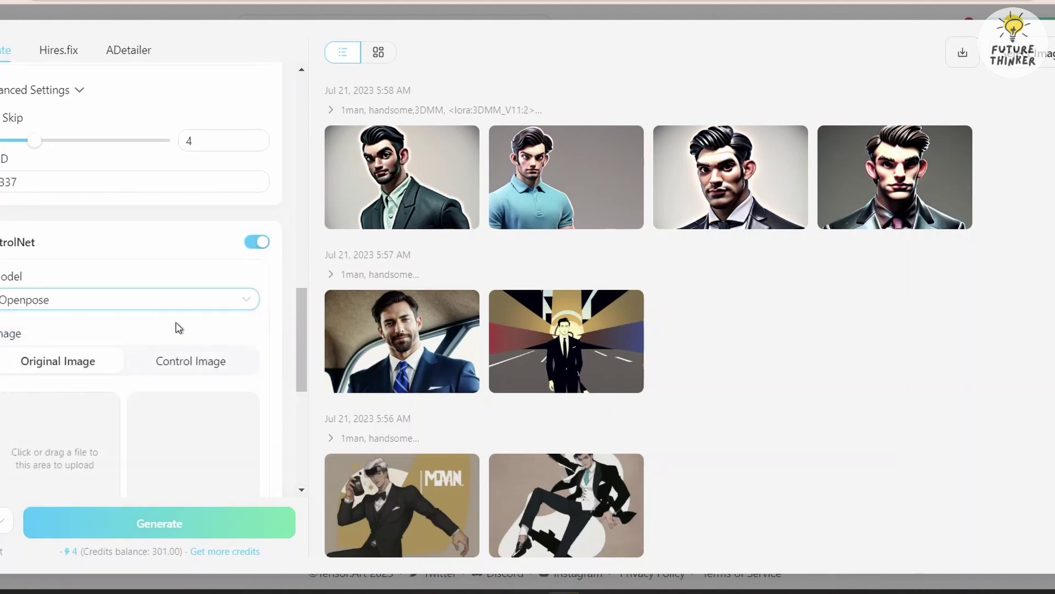
scroll(109, 405, down, 1)
scroll(110, 405, down, 2)
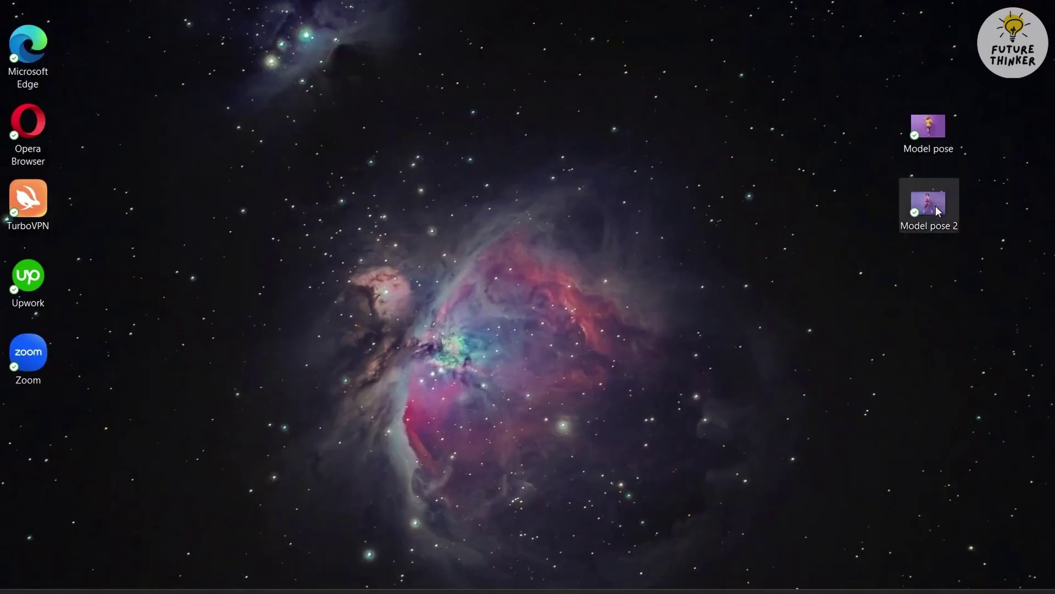
Drag 'Model pose 2' from the desktop into the ControlNet Original Image upload area
mouse_move(935, 206)
mouse_down()
mouse_move(573, 575)
mouse_move(82, 358)
mouse_up()
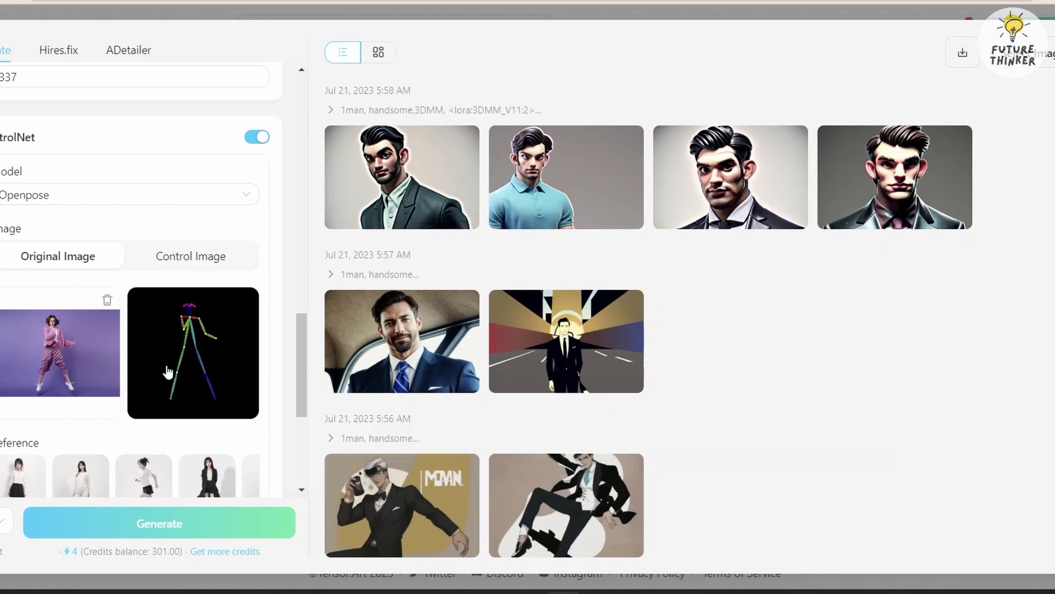
Raise the ControlNet weight to 1.2 and keep the openpose preprocessor
scroll(168, 377, down, 4)
drag(26, 366, 22, 363)
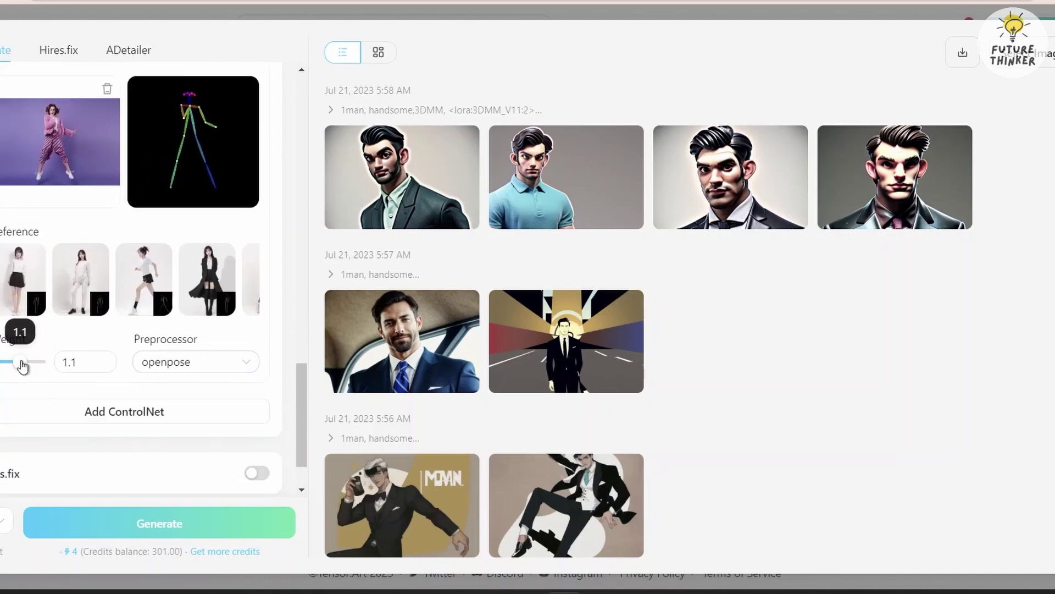
click(200, 363)
click(192, 387)
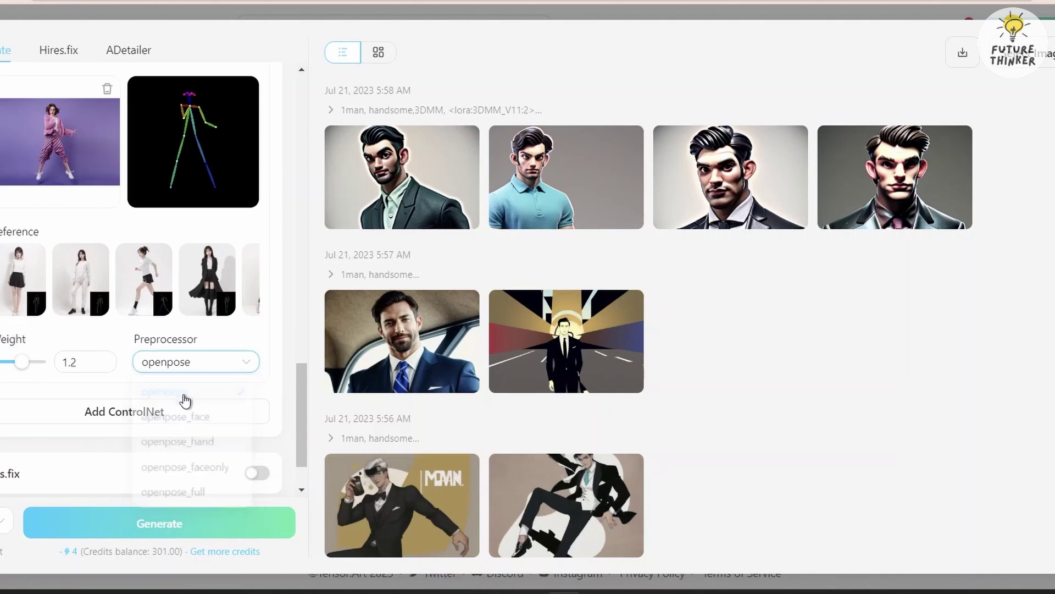
Check the image count and generate two images from the pose reference
scroll(207, 394, down, 2)
click(3, 527)
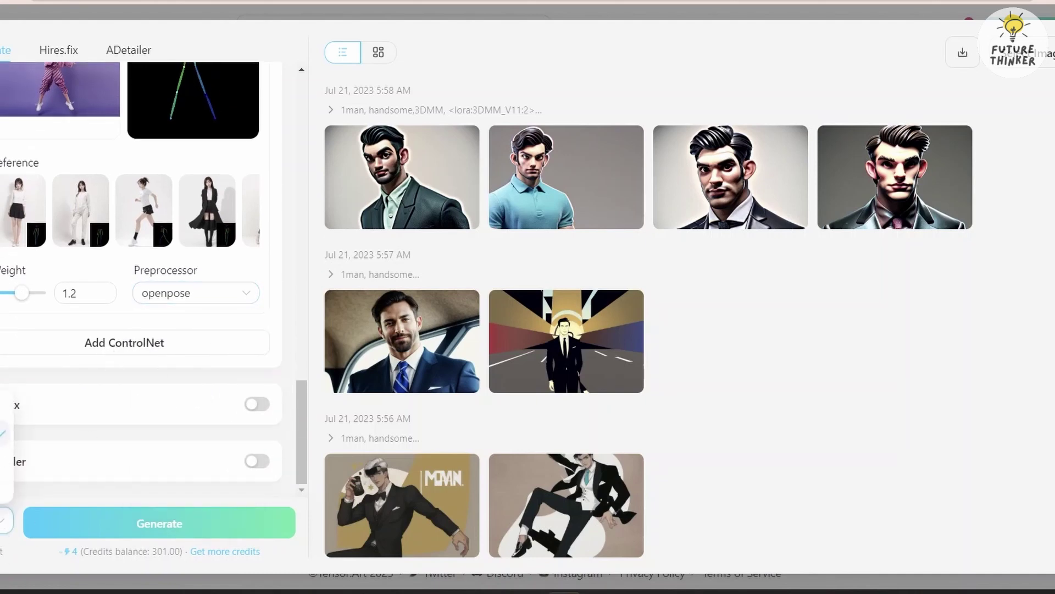
click(32, 439)
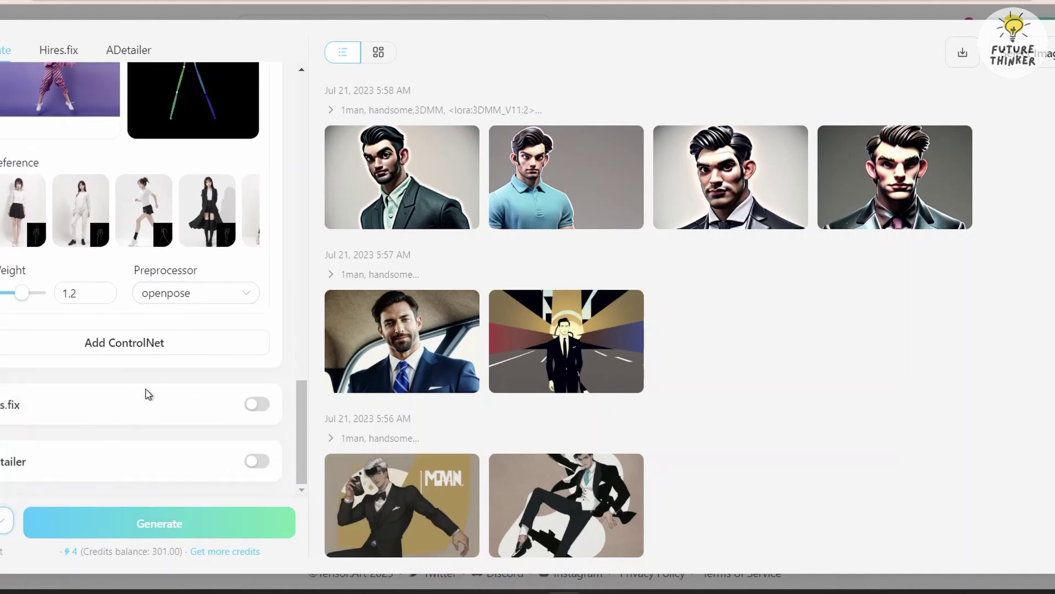
click(189, 525)
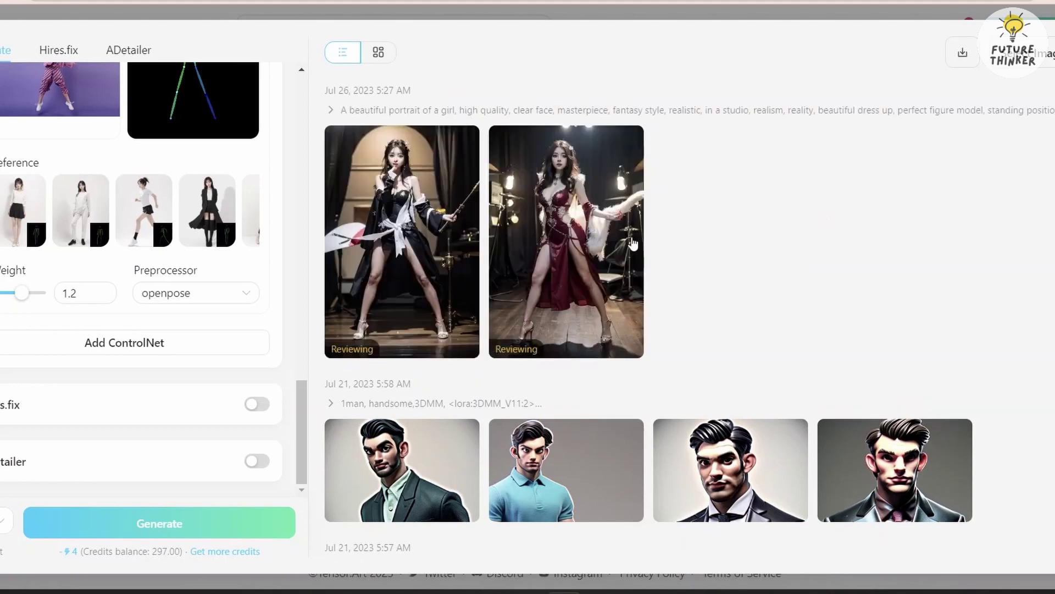
Add 'same face as in the image,' to the prompt and generate
scroll(88, 250, up, 4)
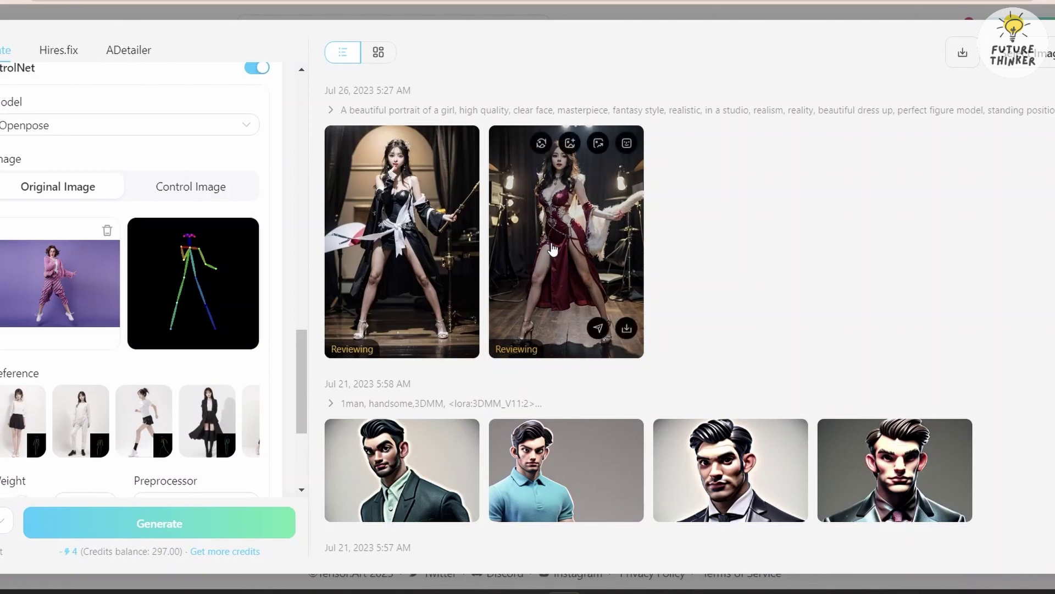
scroll(185, 302, up, 10)
click(114, 206)
text(same face as )
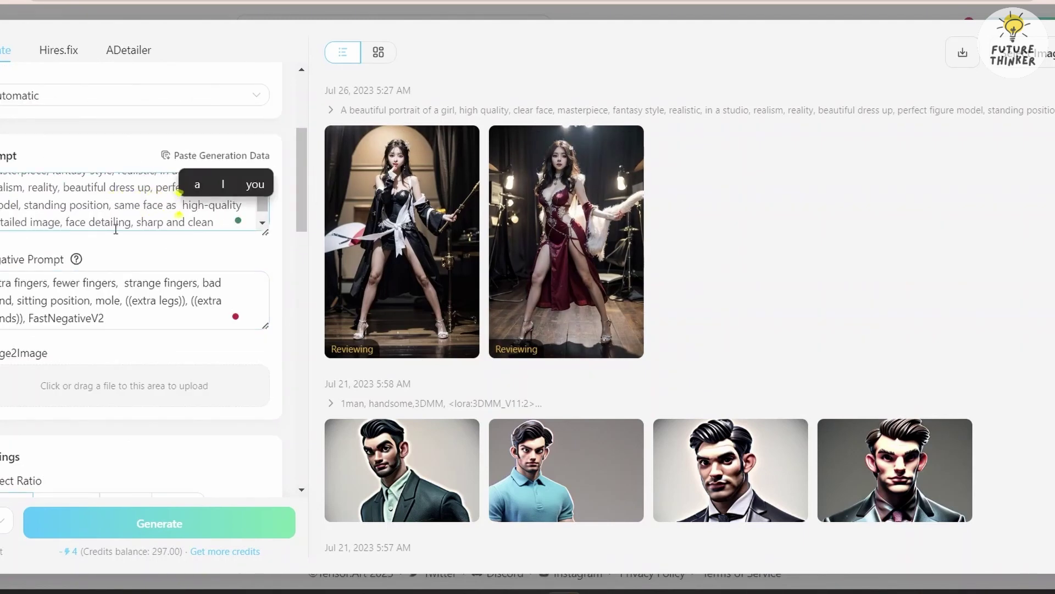
text(in the image,)
click(160, 523)
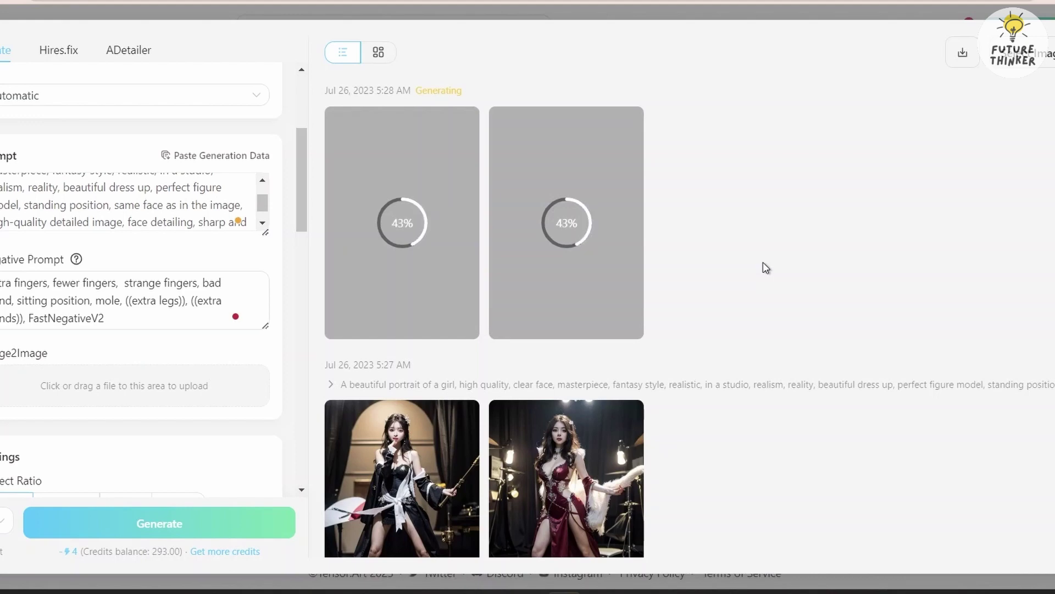
Preview the new results at full size
click(492, 208)
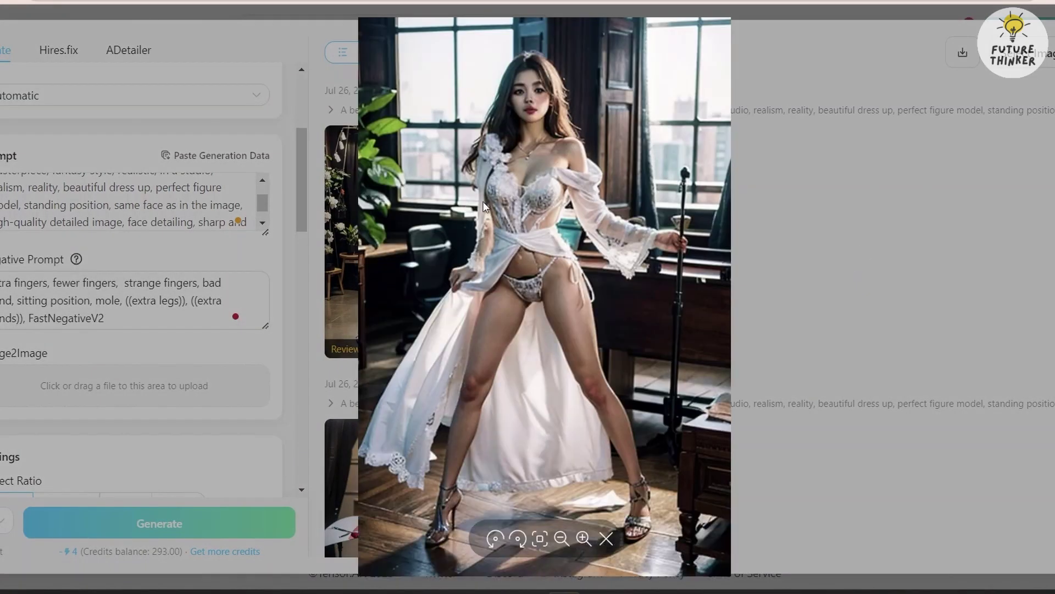
click(844, 227)
scroll(165, 330, down, 5)
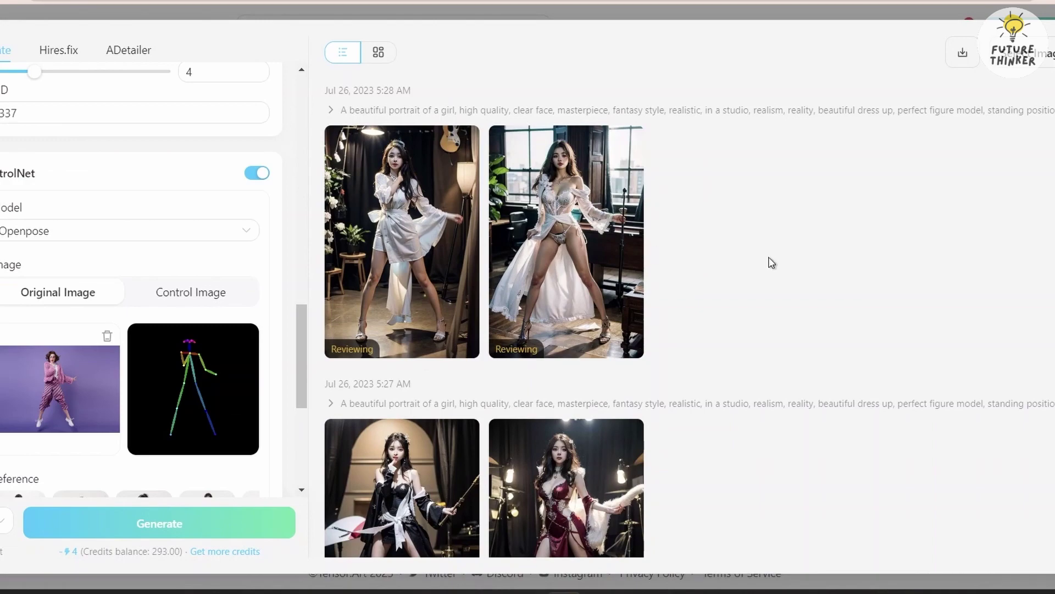
scroll(742, 285, down, 2)
click(401, 429)
Replace that phrase with 'detailed face had quality,' and generate again
click(804, 180)
scroll(804, 180, up, 2)
scroll(177, 220, up, 5)
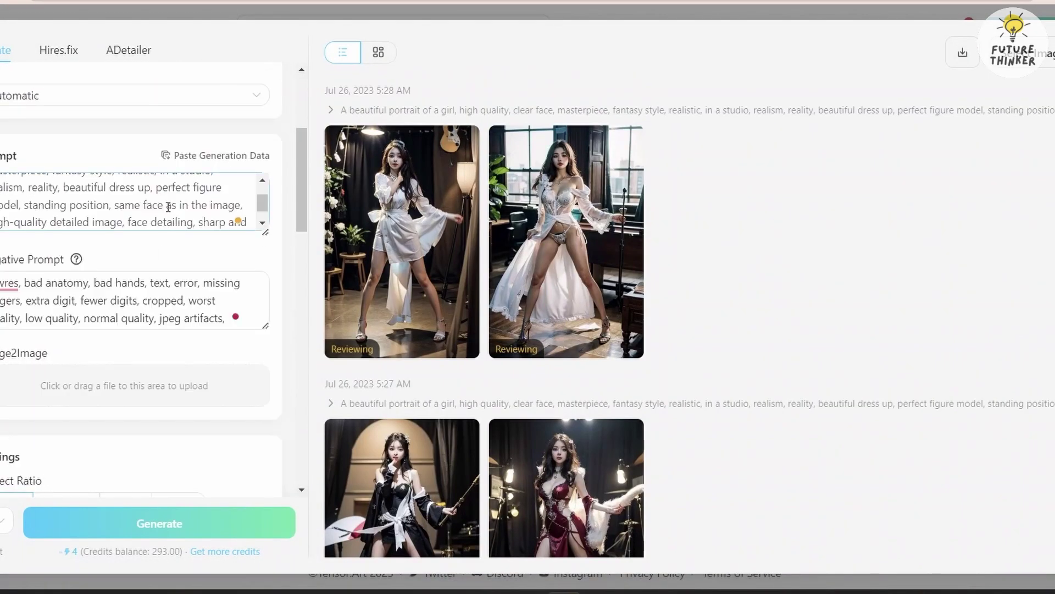
drag(240, 206, 110, 205)
key(BackSpace)
text(detailed face had qu)
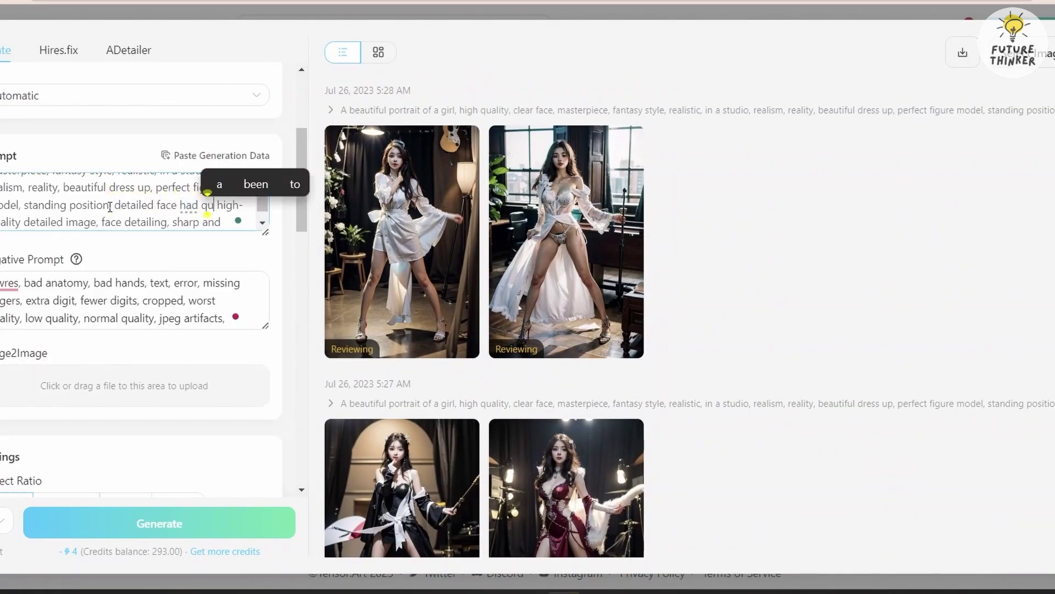
text(ality,)
click(184, 519)
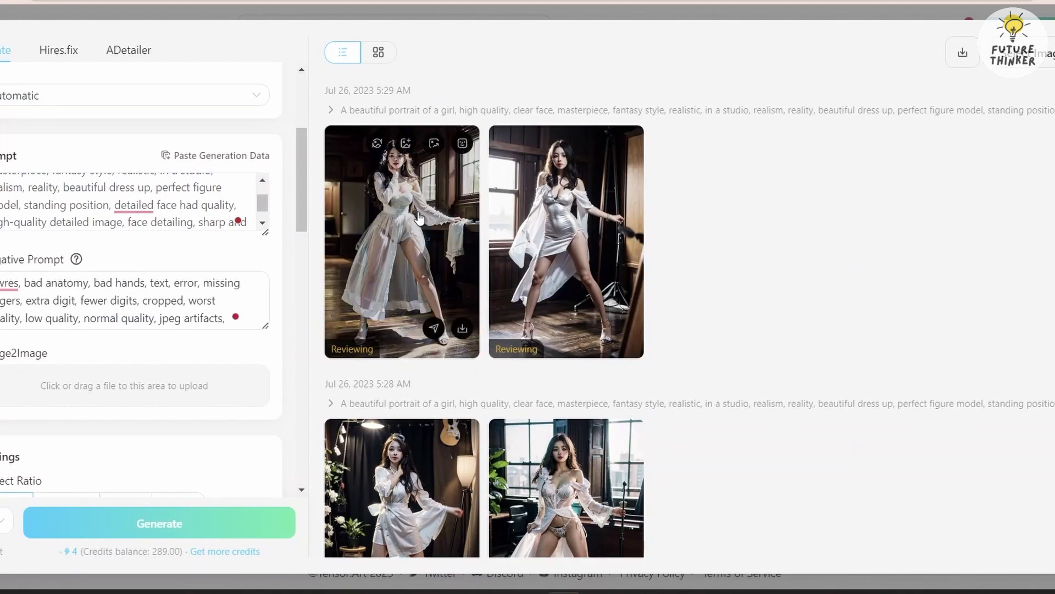
After previewing a result, add 'nice detail eyes,' to the prompt
click(418, 212)
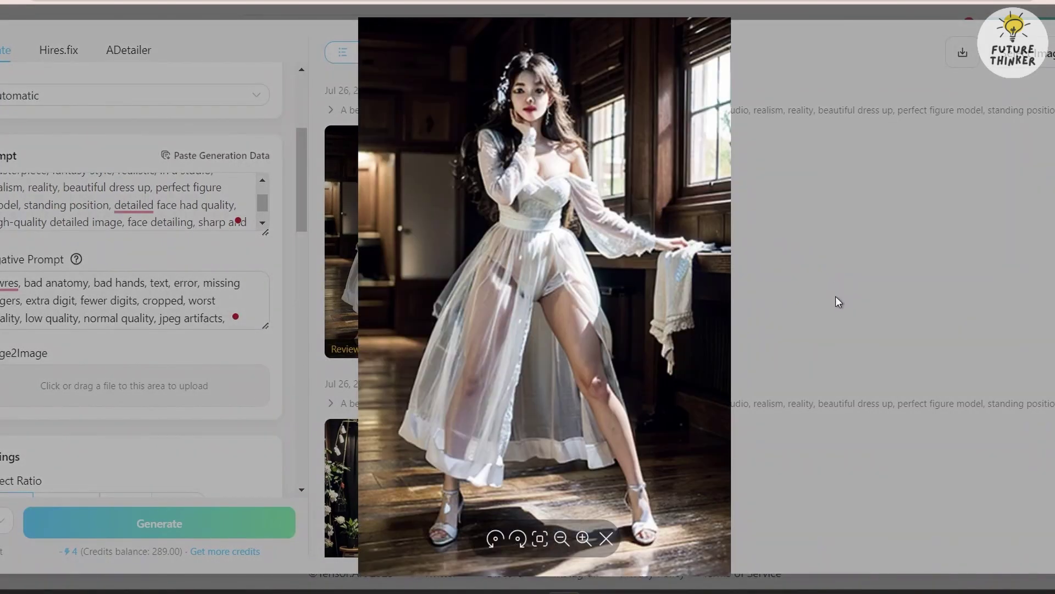
click(827, 255)
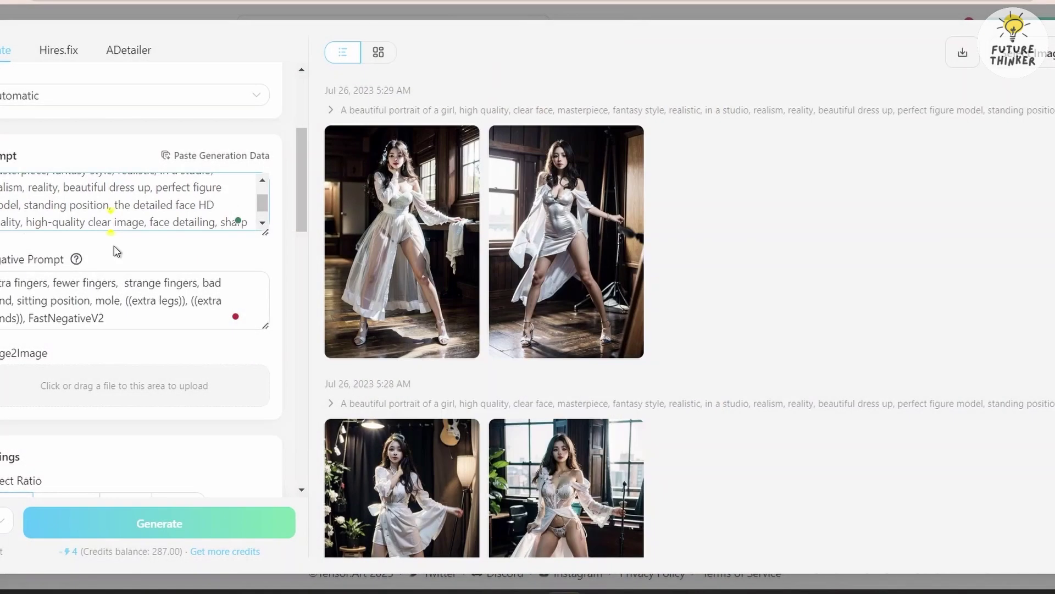
text(nice)
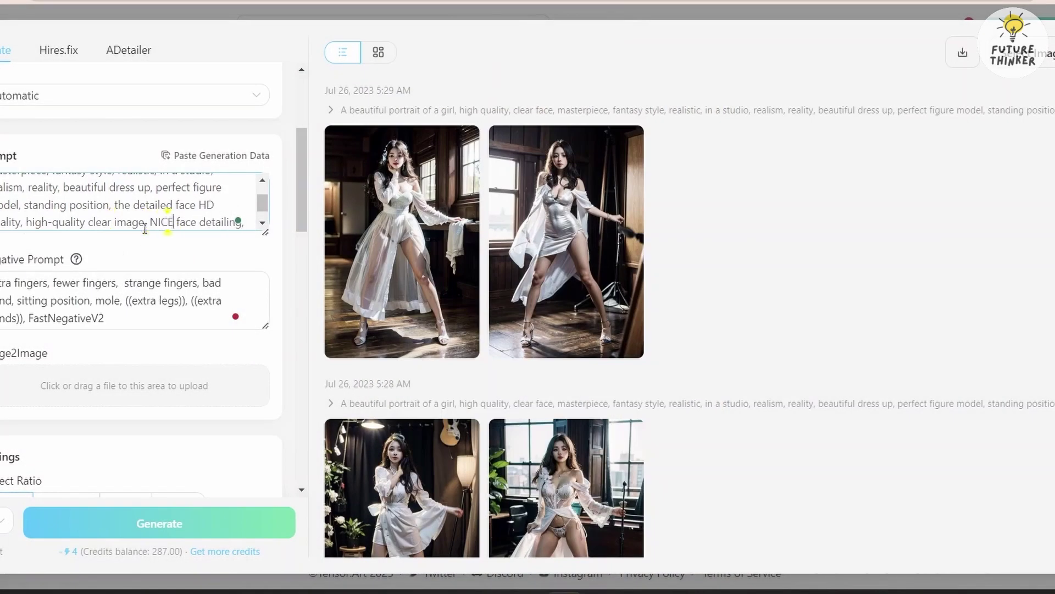
text( detail)
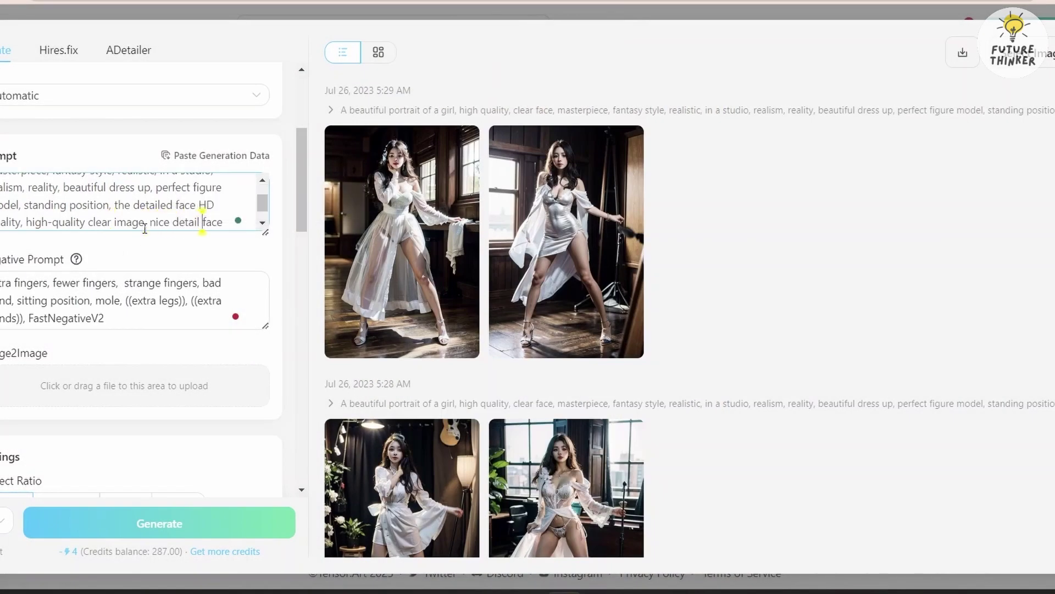
key(Delete)
key(Delete)
key(Delete)
text(eyes,)
Generate a new pair of images with the refined prompt
scroll(199, 250, down, 3)
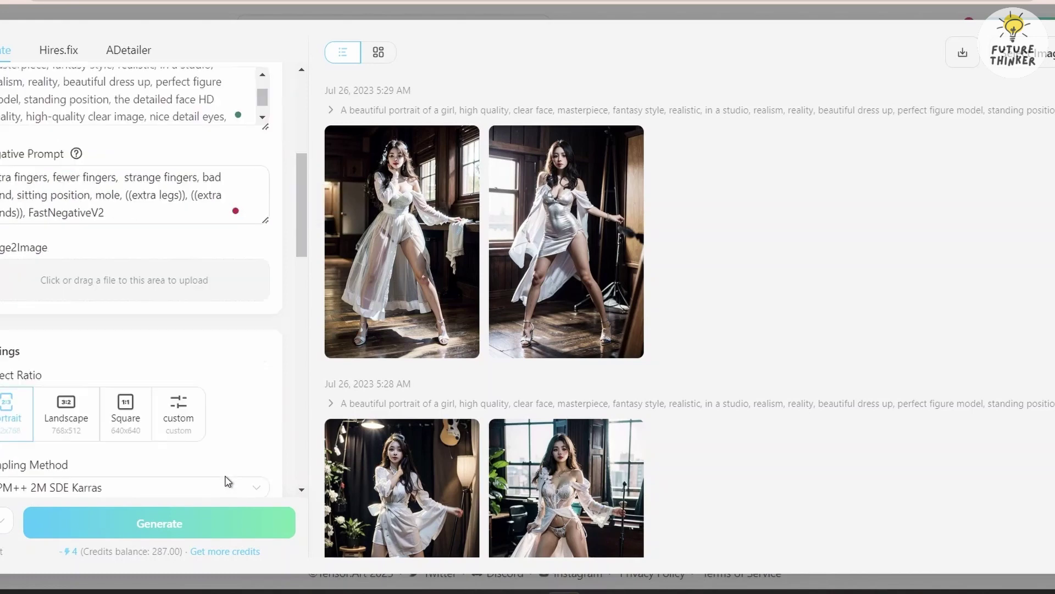
scroll(229, 481, down, 10)
click(187, 523)
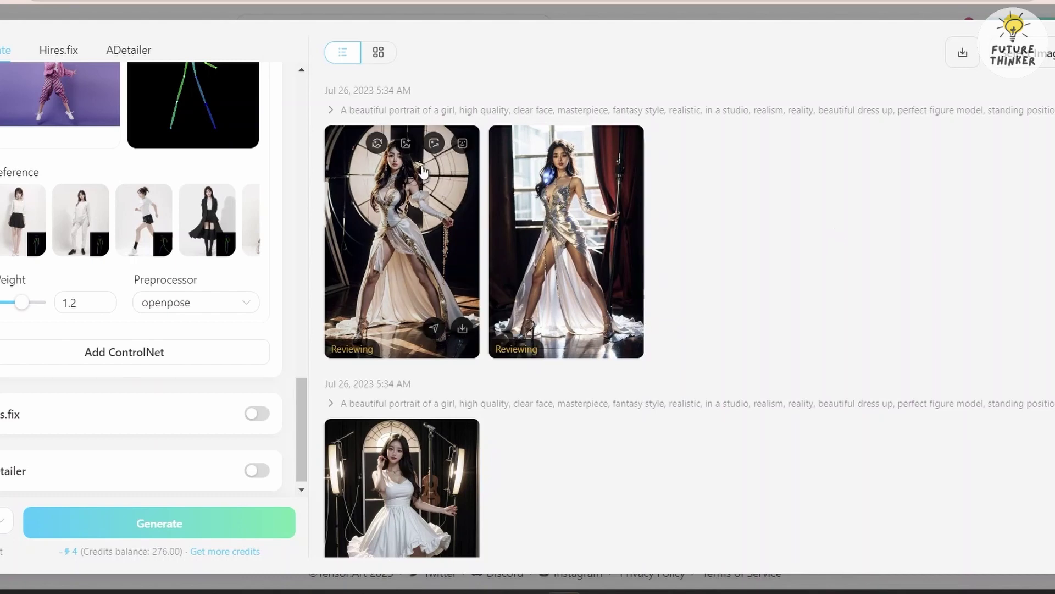
Send the first white-gown portrait to the Hires.fix upscaler
click(434, 141)
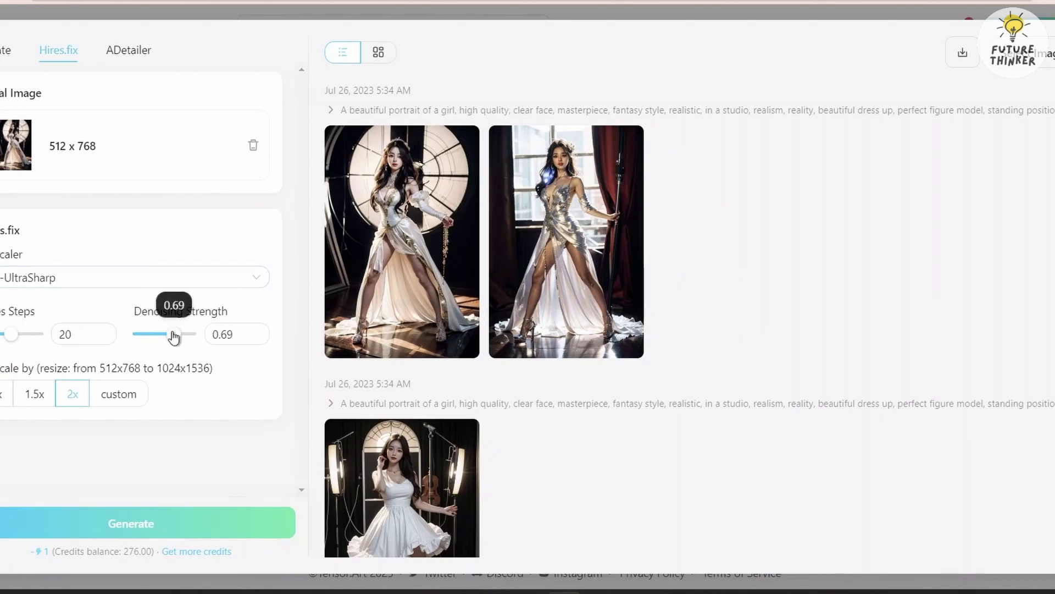
Set denoising to 0.58, pick R-ESRGAN 4x+ Anime6B, and run the 2x upscale
drag(173, 335, 166, 335)
click(192, 286)
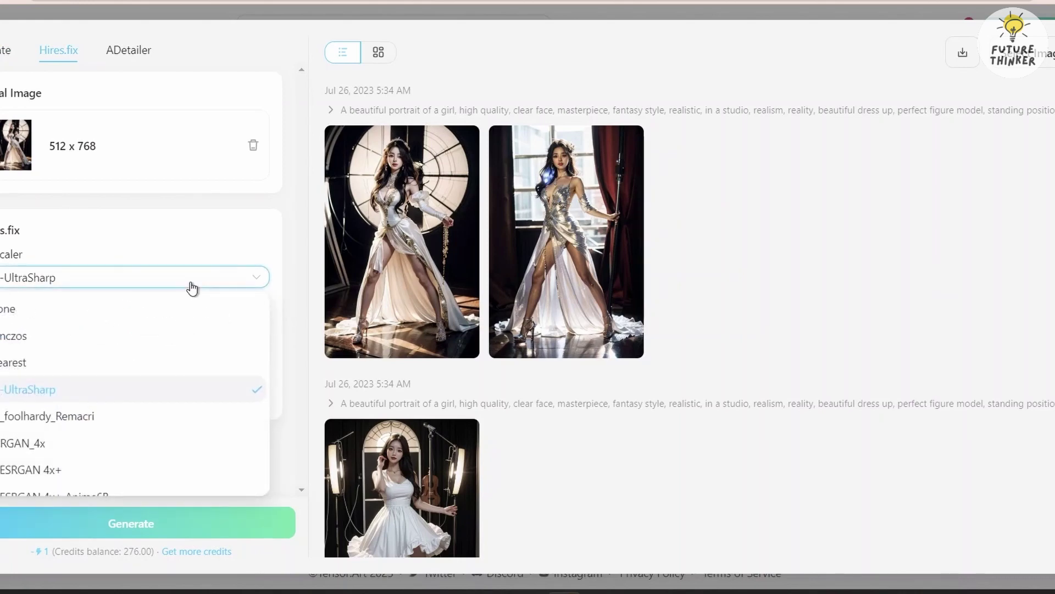
scroll(196, 385, down, 2)
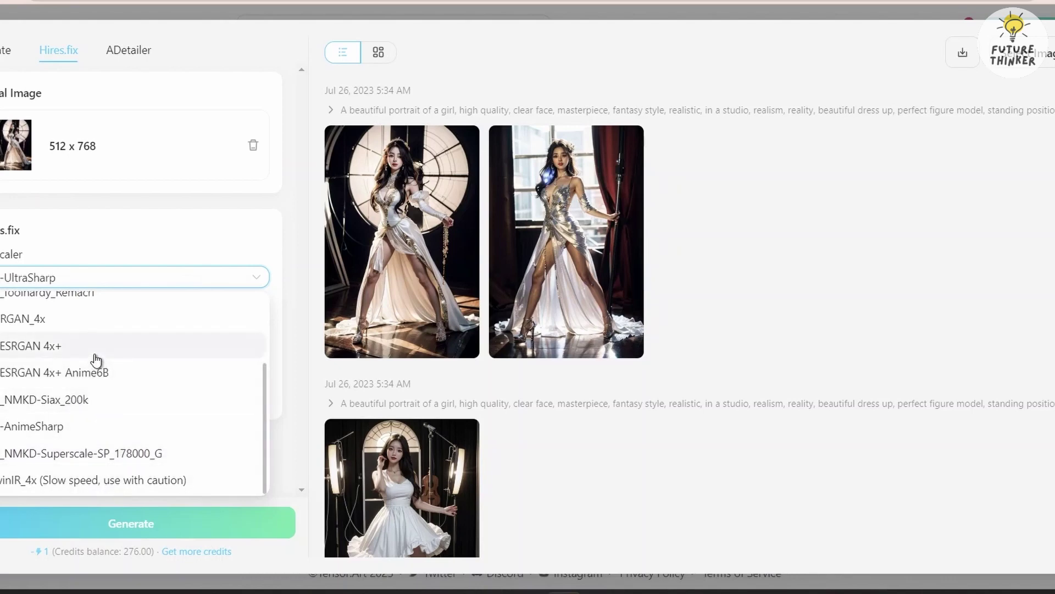
click(91, 380)
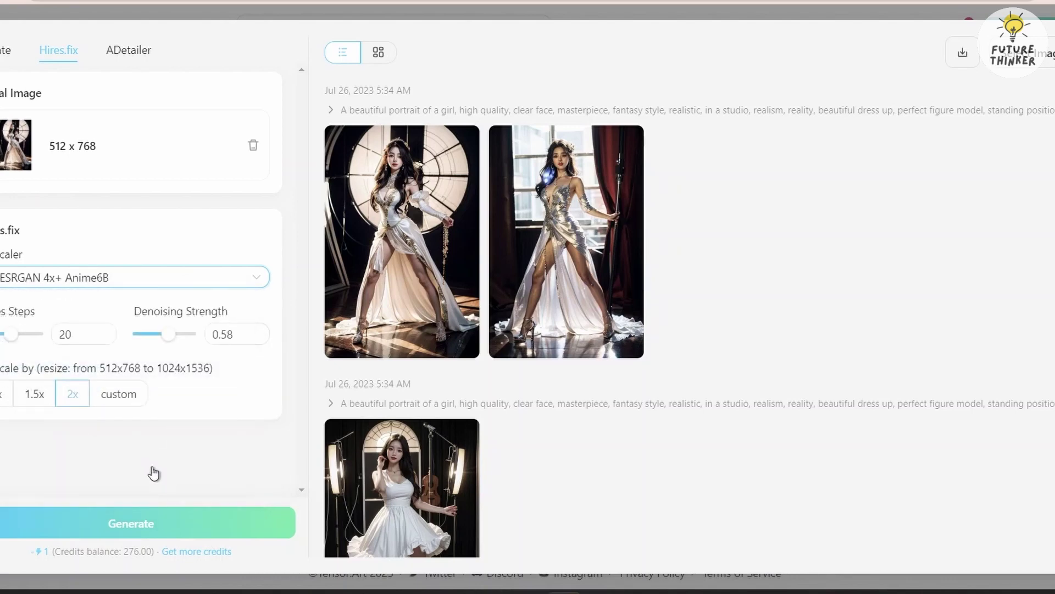
click(182, 523)
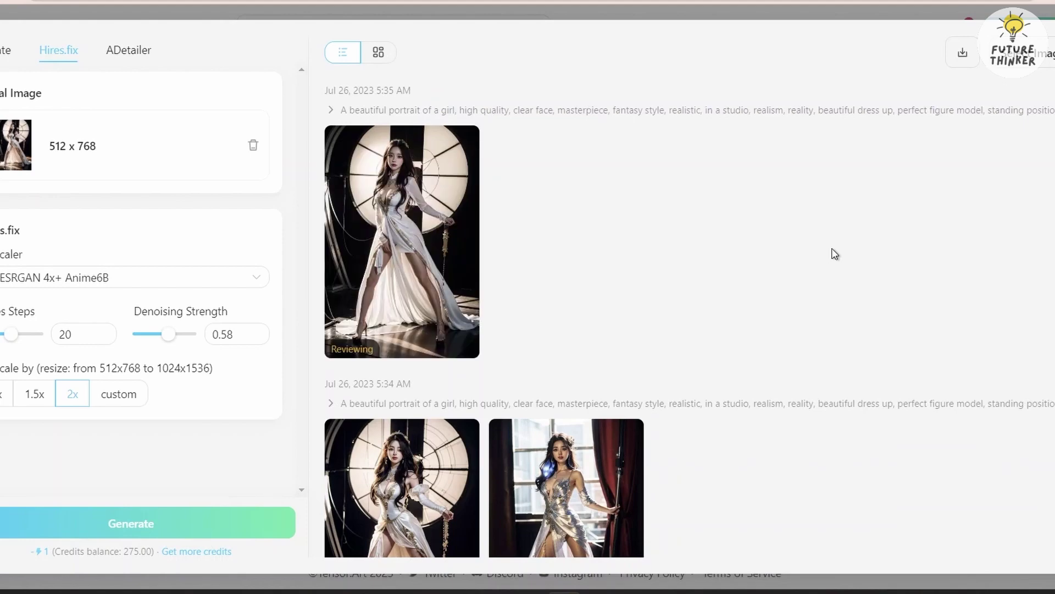
Open the 2x upscaled white-gown portrait in the full-size preview lightbox
click(403, 250)
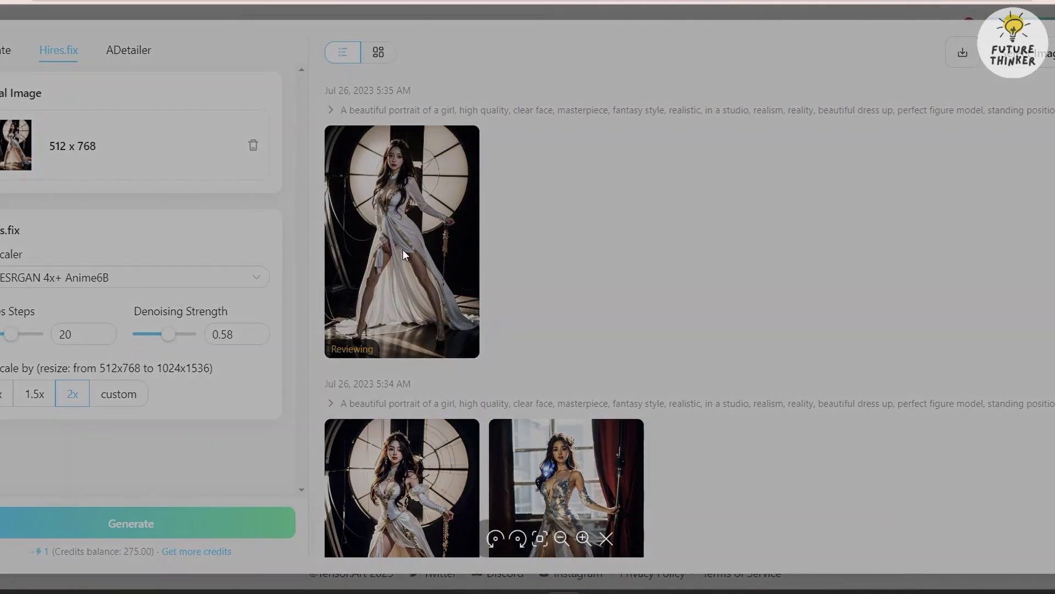